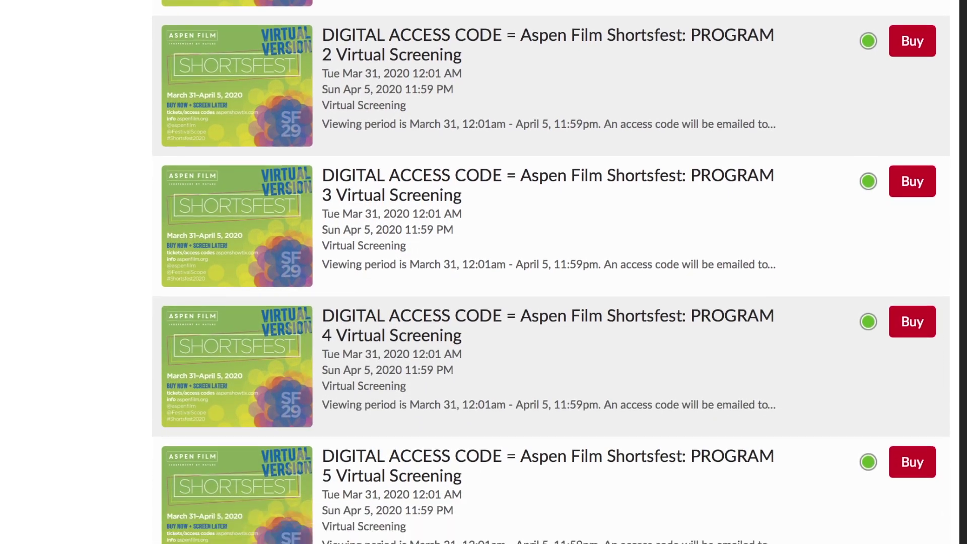
# Step: Scroll the Shortsfest access-code listing back up to the FULL PASS Virtual Screening row
pyautogui.scroll(9, 906, 239)
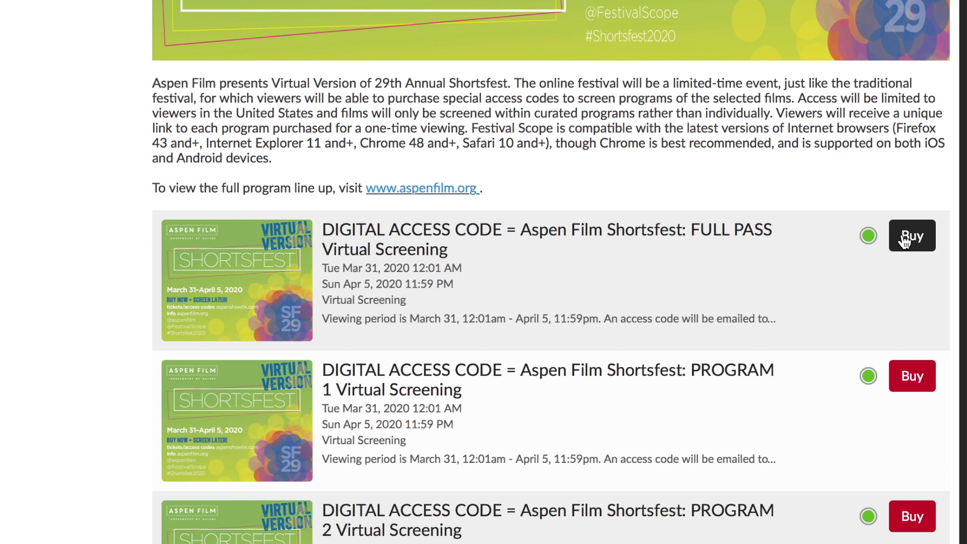
# Step: Open the Best Seat Available page for the FULL PASS Virtual Screening access code
pyautogui.click(909, 237)
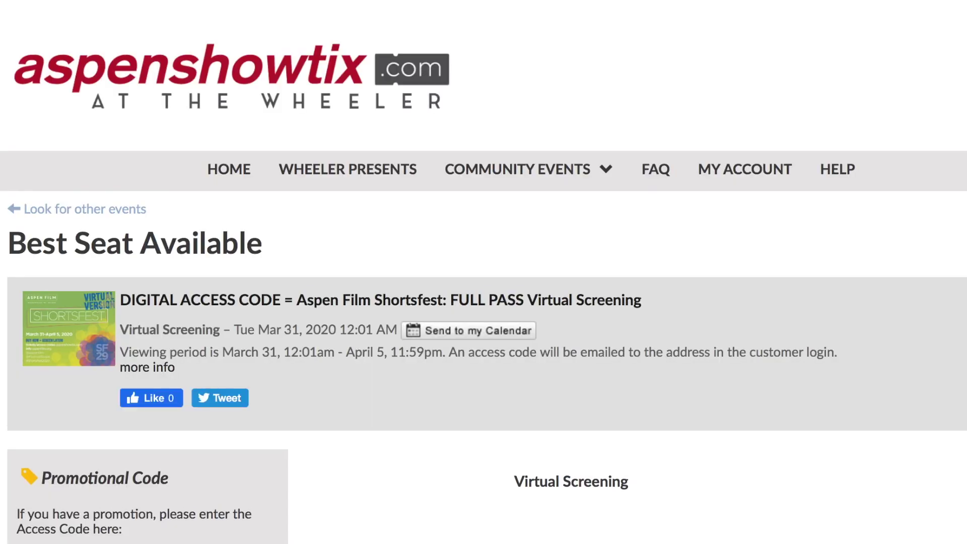
pyautogui.scroll(-5, 483, 272)
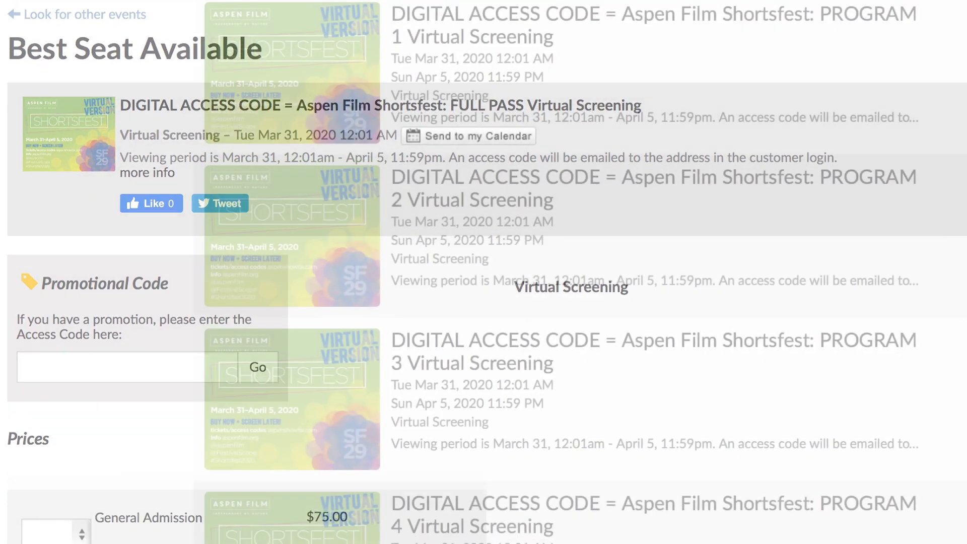
pyautogui.scroll(-2, 484, 272)
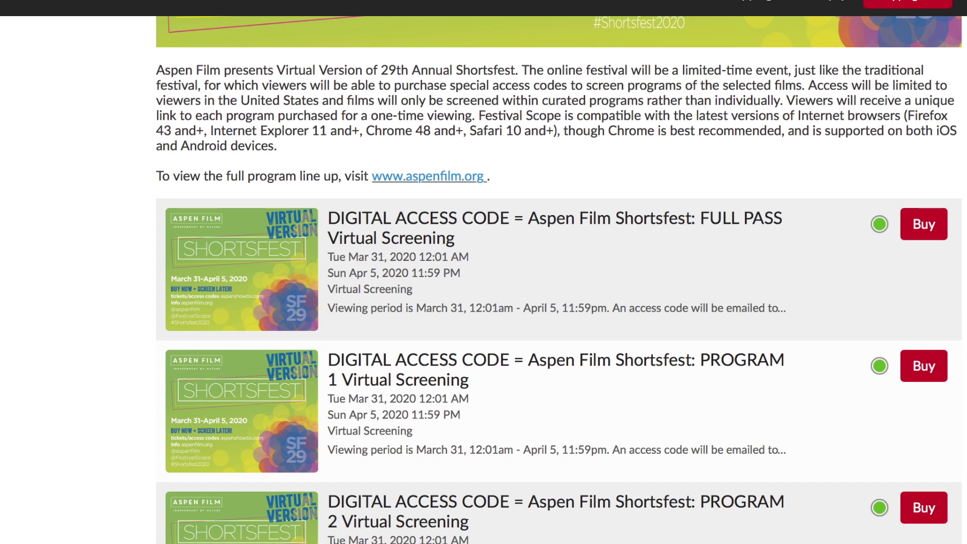
pyautogui.click(928, 228)
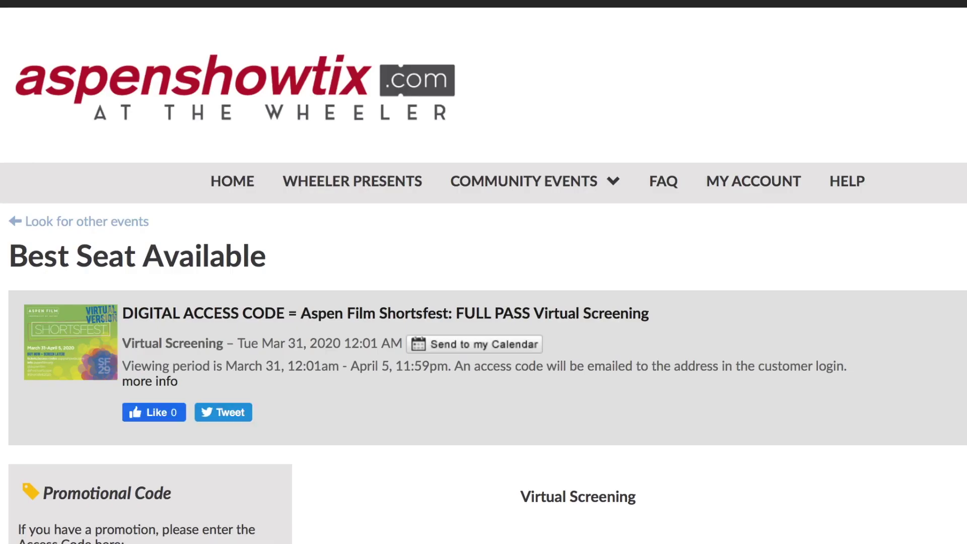
pyautogui.scroll(-5, 810, 285)
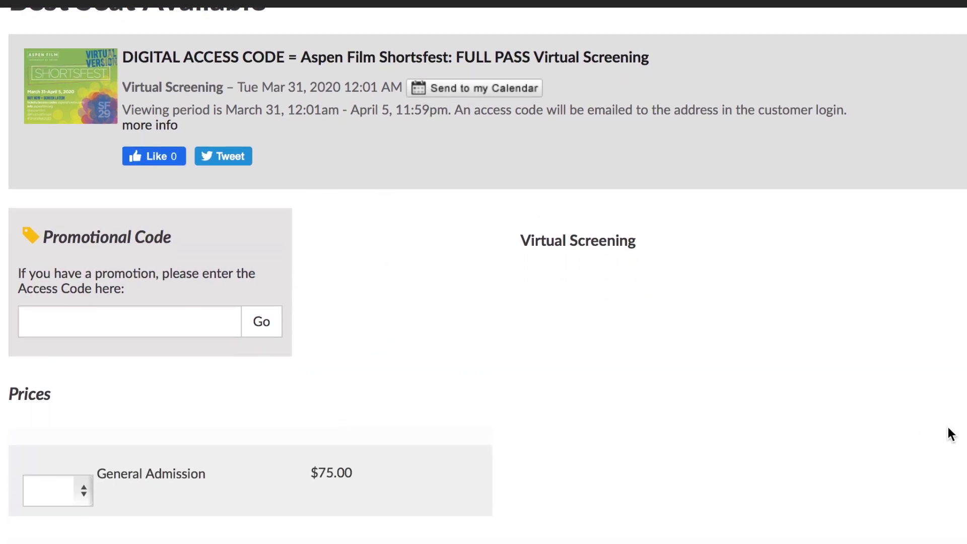
pyautogui.click(149, 327)
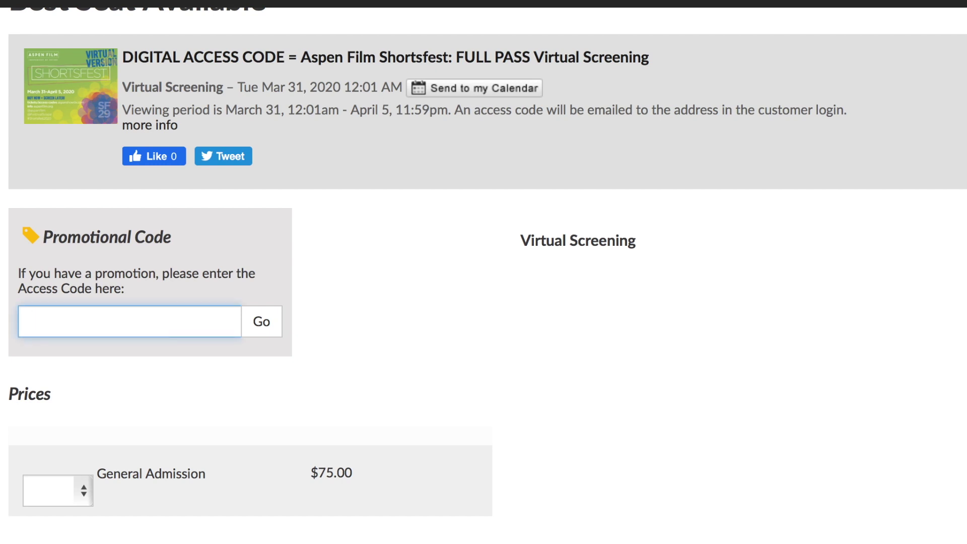
pyautogui.write('promocode')
pyautogui.doubleClick(140, 329)
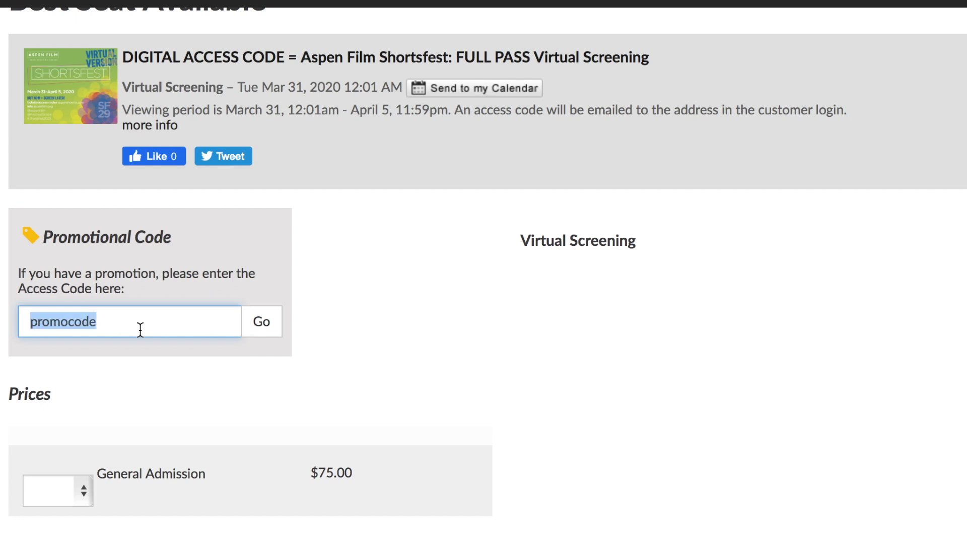
pyautogui.press('BackSpace')
pyautogui.click(490, 343)
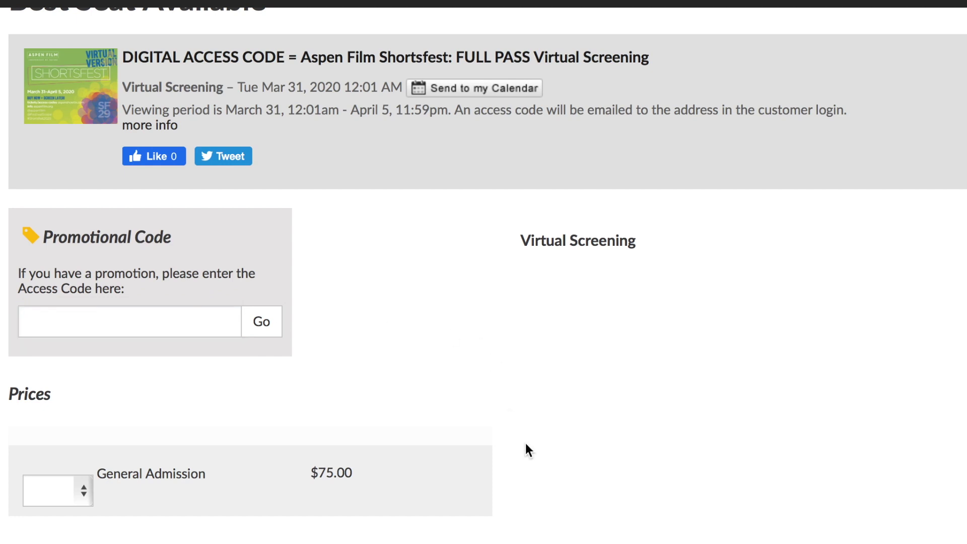
pyautogui.scroll(-3, 525, 443)
pyautogui.scroll(3, 525, 444)
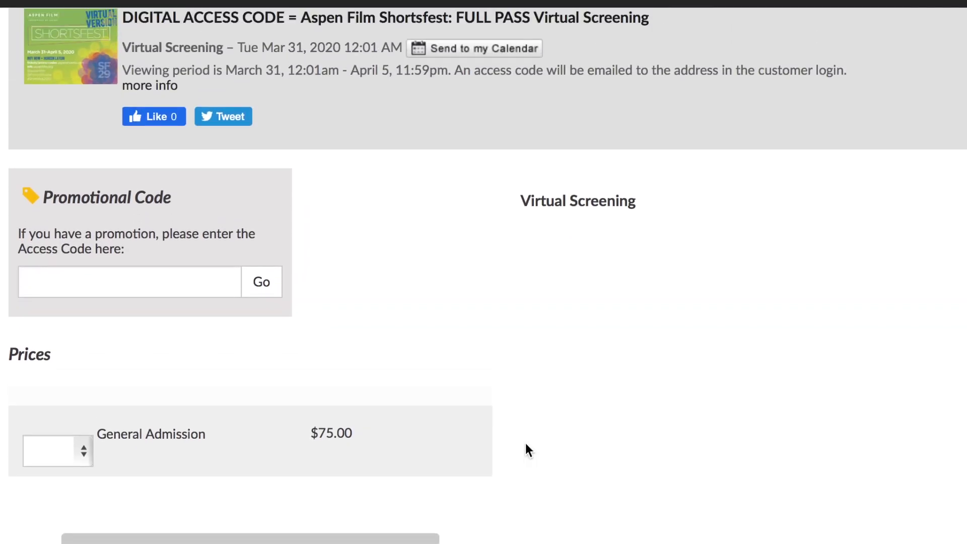
pyautogui.scroll(-1, 525, 444)
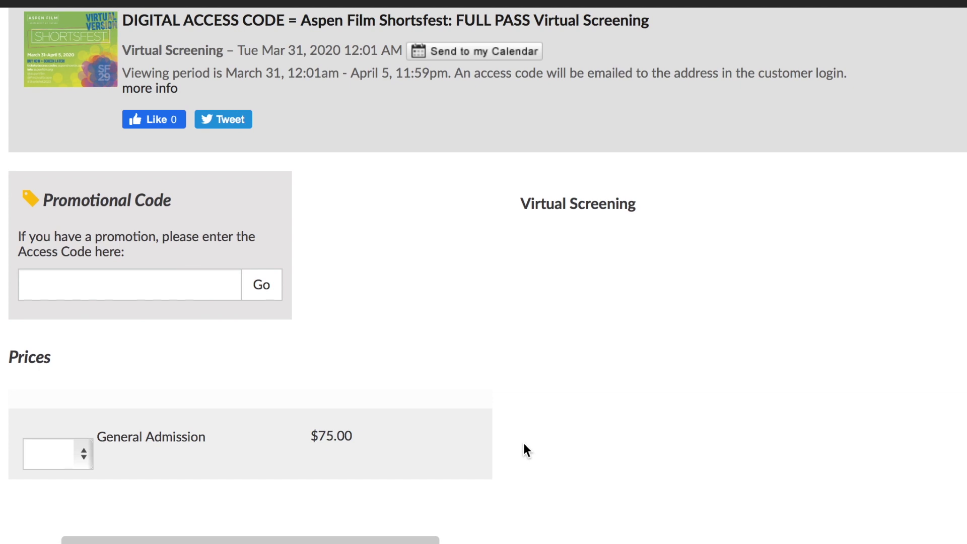
pyautogui.scroll(-3, 523, 443)
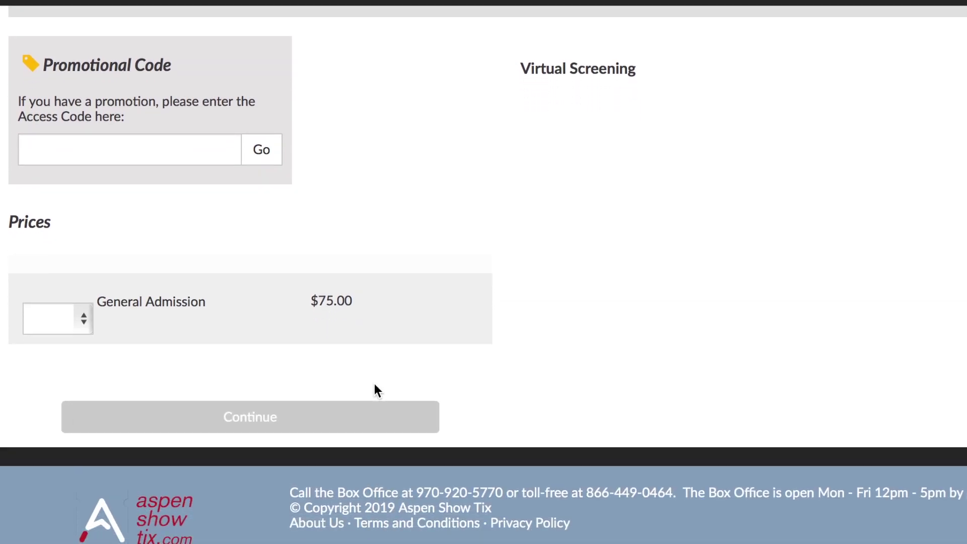
# Step: Select one $75.00 General Admission ticket and continue past the emailed access-code notice
pyautogui.click(82, 330)
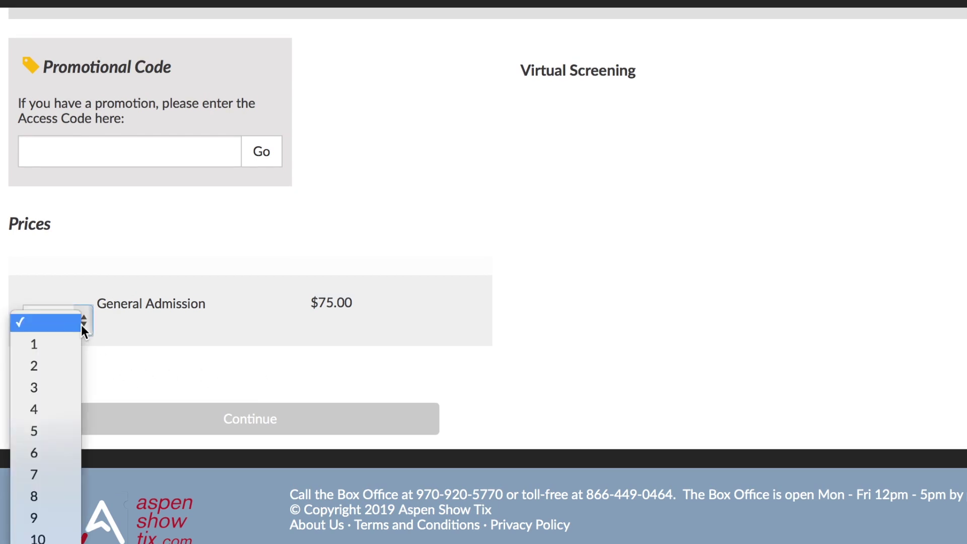
pyautogui.click(53, 344)
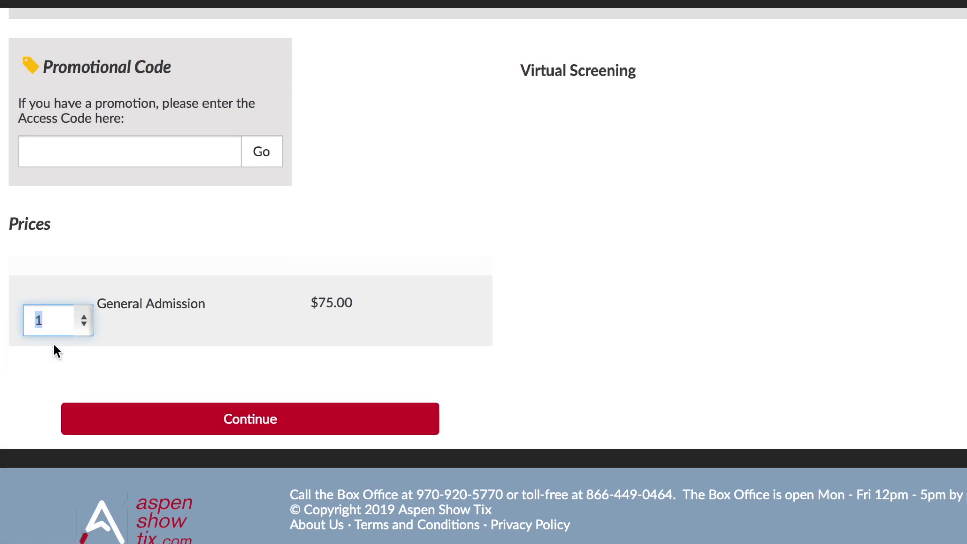
pyautogui.click(256, 426)
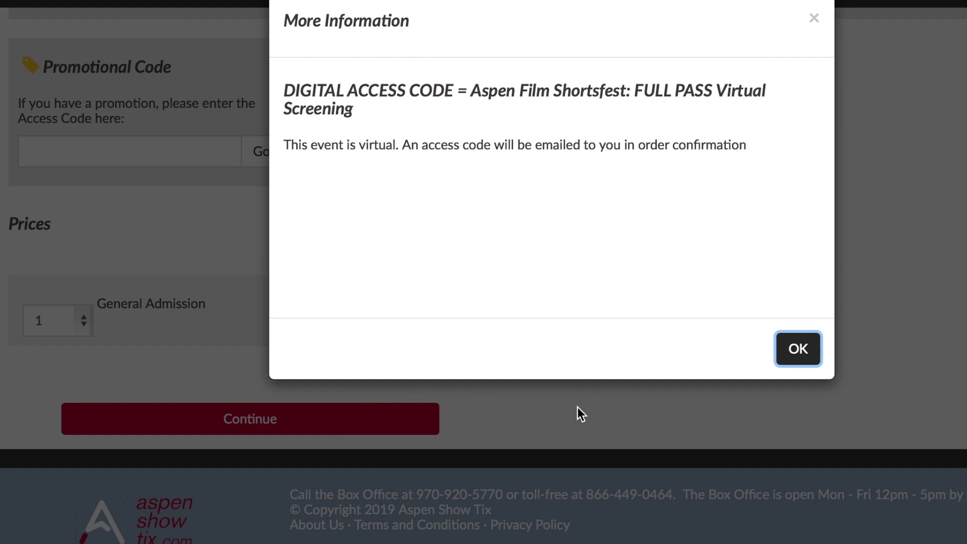
pyautogui.click(812, 350)
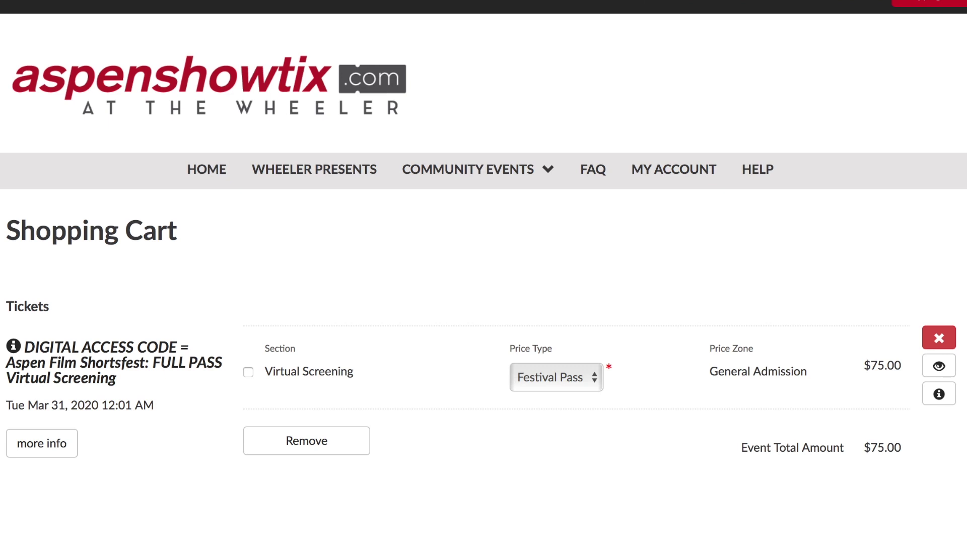
# Step: Check the FULL PASS cart's $75.00 grand total and proceed to checkout
pyautogui.scroll(-3, 483, 272)
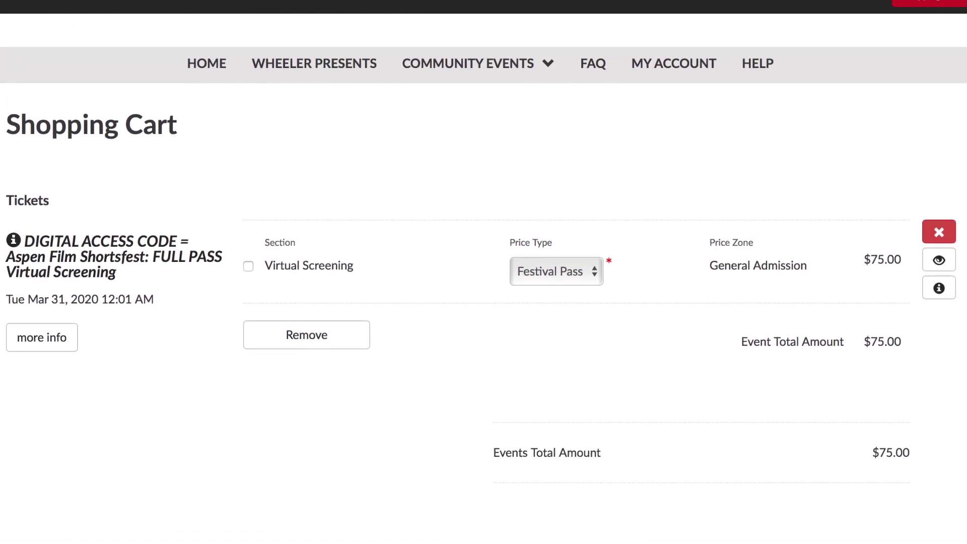
pyautogui.scroll(-2, 484, 272)
pyautogui.scroll(-3, 483, 272)
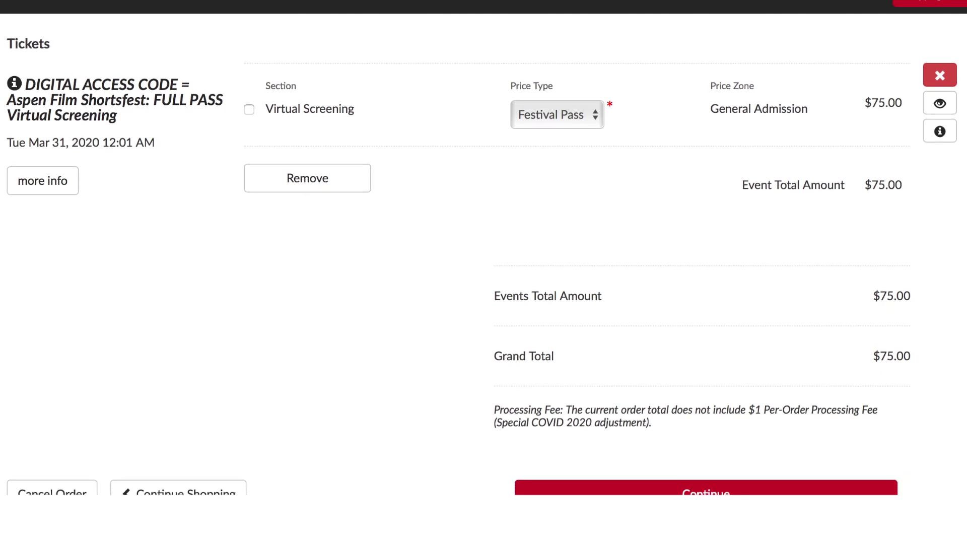
pyautogui.scroll(1, 483, 272)
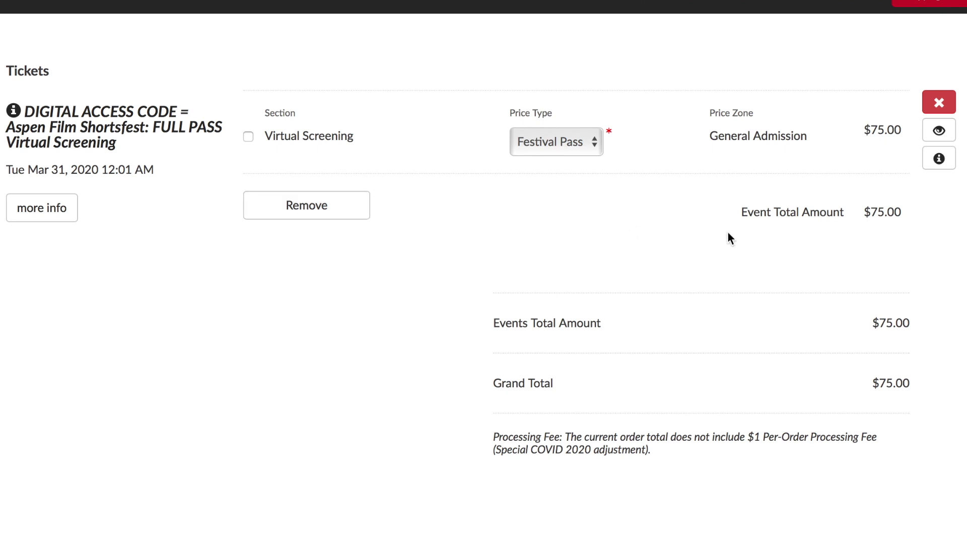
pyautogui.scroll(-2, 794, 291)
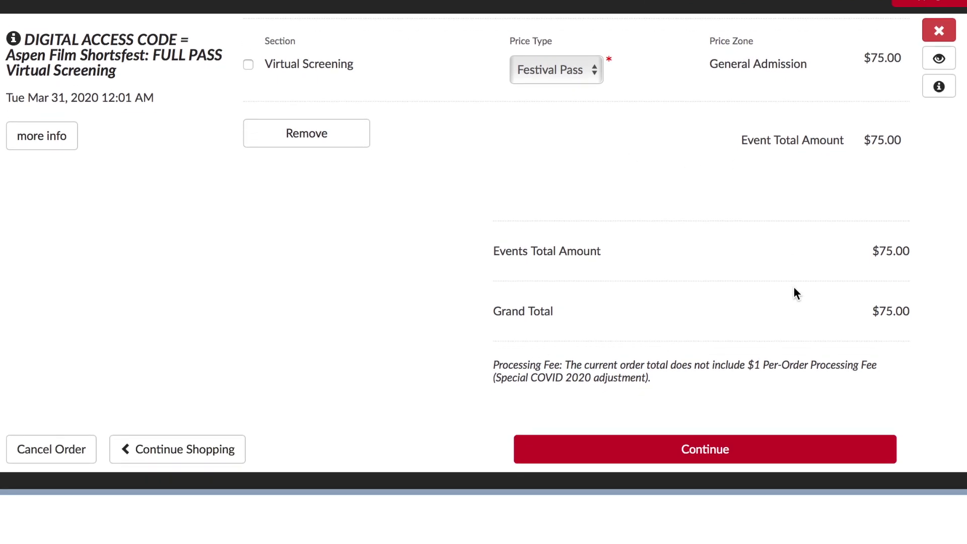
pyautogui.click(763, 459)
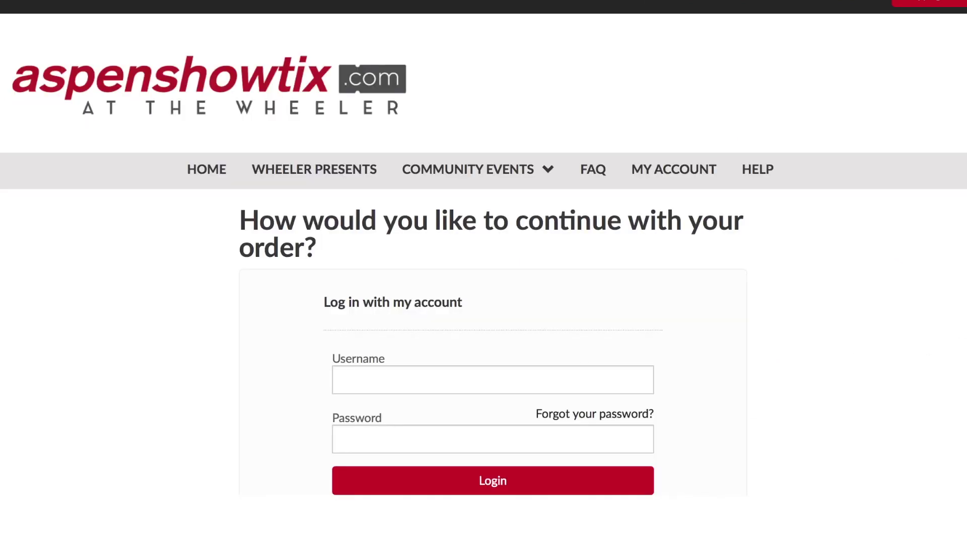
# Step: Replace the password field contents with the account password and log in
pyautogui.scroll(-5, 483, 255)
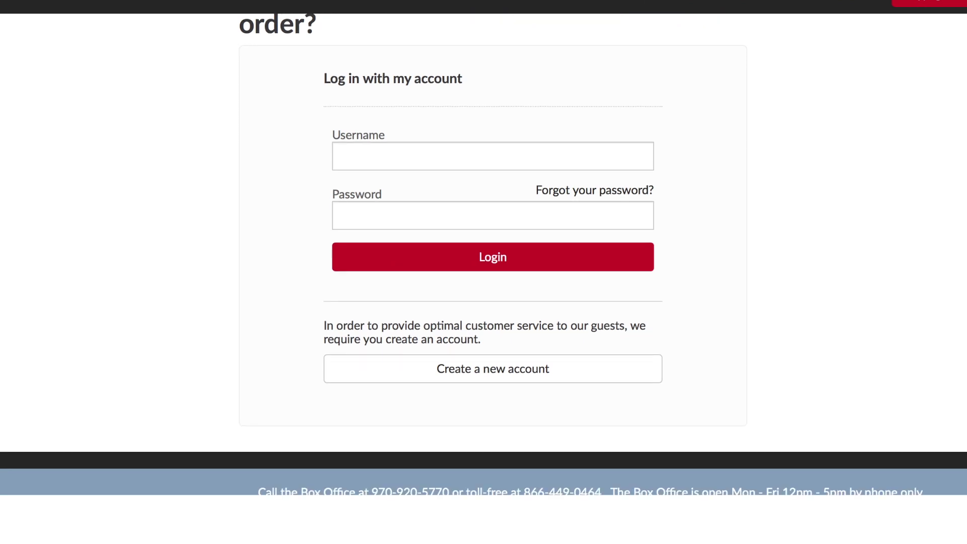
pyautogui.scroll(4, 483, 254)
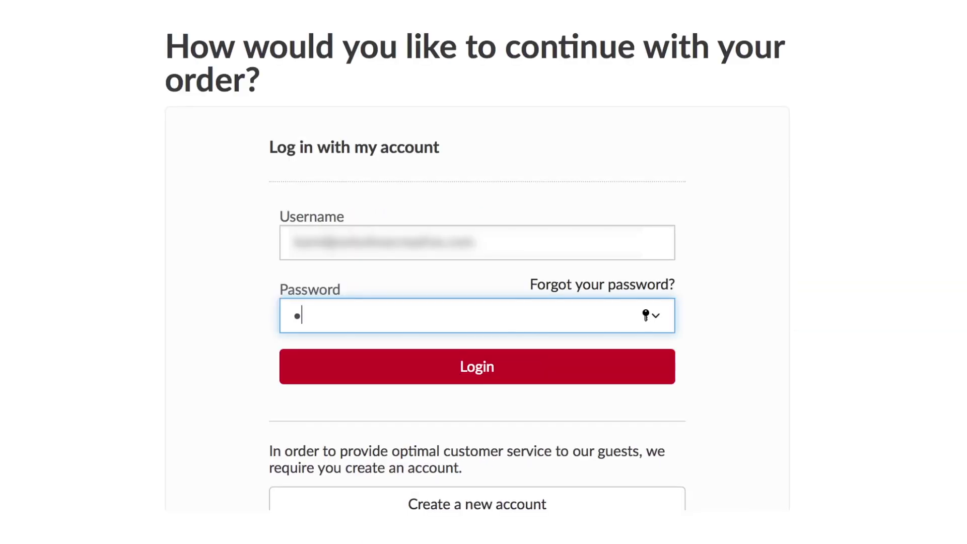
pyautogui.moveTo(301, 317); pyautogui.dragTo(279, 316)
pyautogui.write('•••••••••••')
pyautogui.click(328, 367)
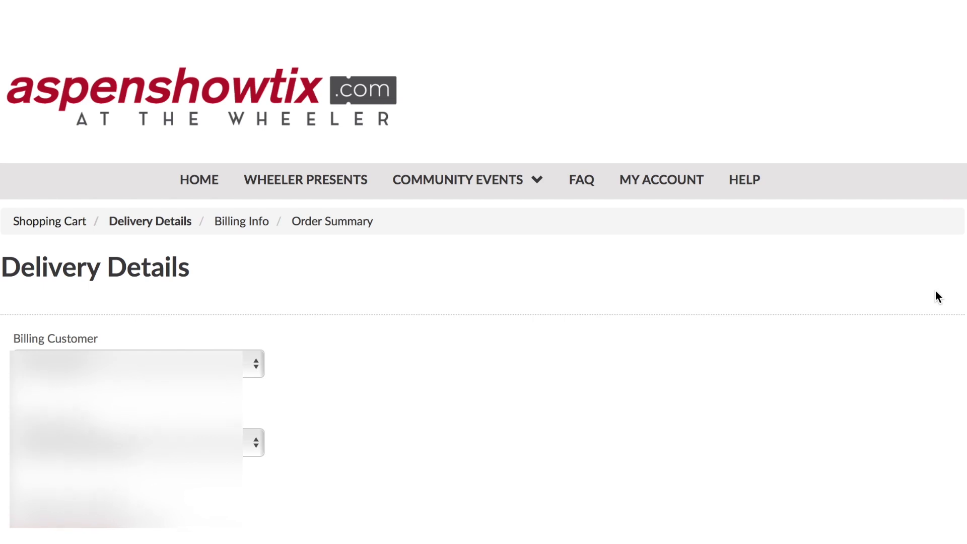
# Step: Choose Print At Home (Email) delivery for $1.00 and continue to Billing Info
pyautogui.scroll(-3, 936, 292)
pyautogui.scroll(-3, 936, 291)
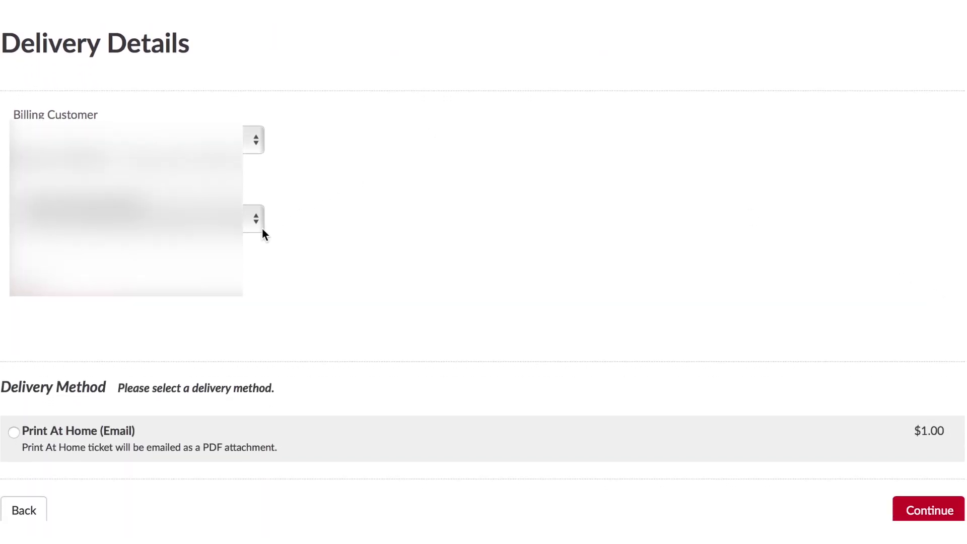
pyautogui.scroll(-3, 242, 282)
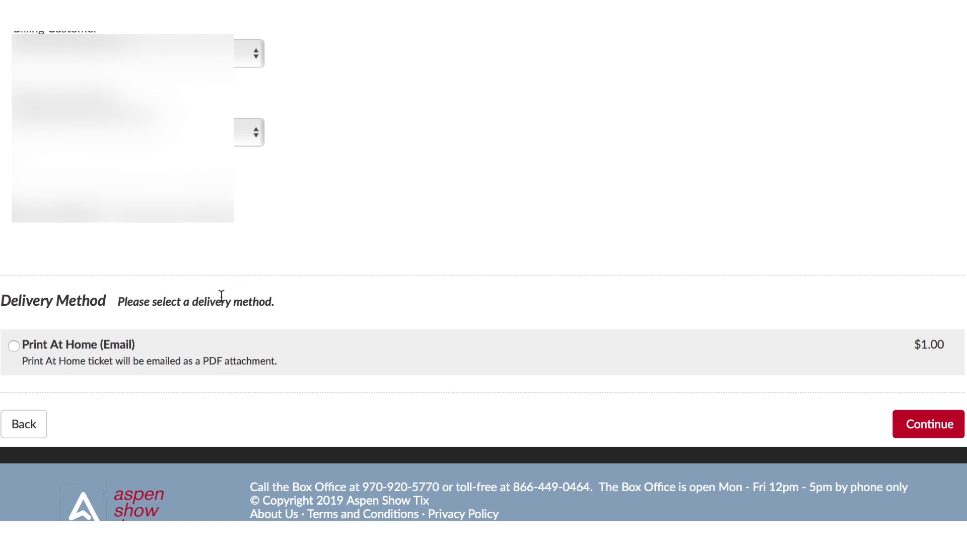
pyautogui.click(17, 344)
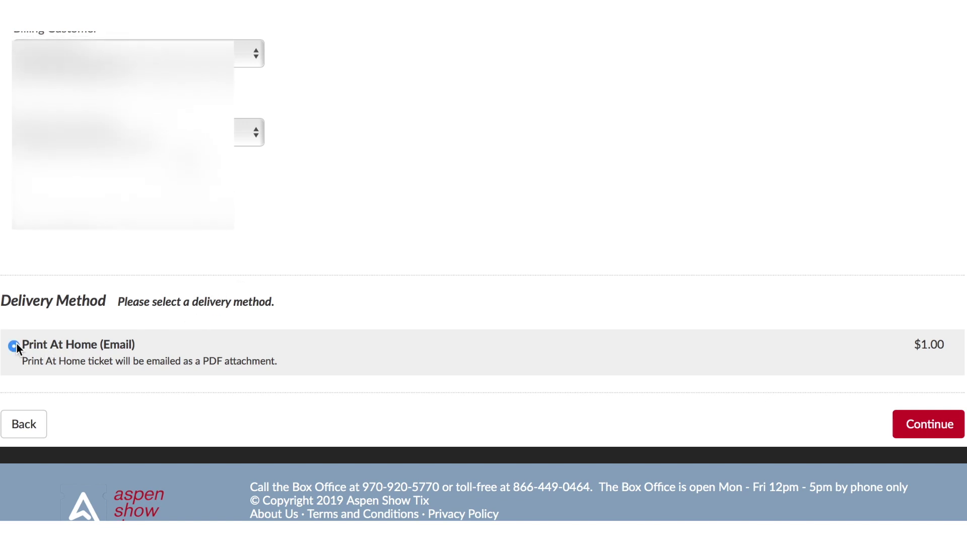
pyautogui.scroll(2, 183, 234)
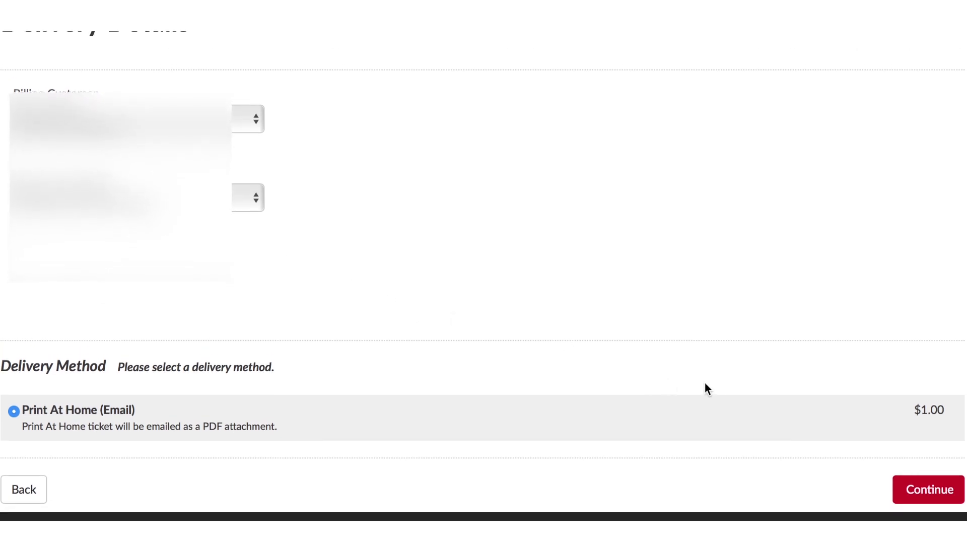
pyautogui.scroll(-1, 736, 393)
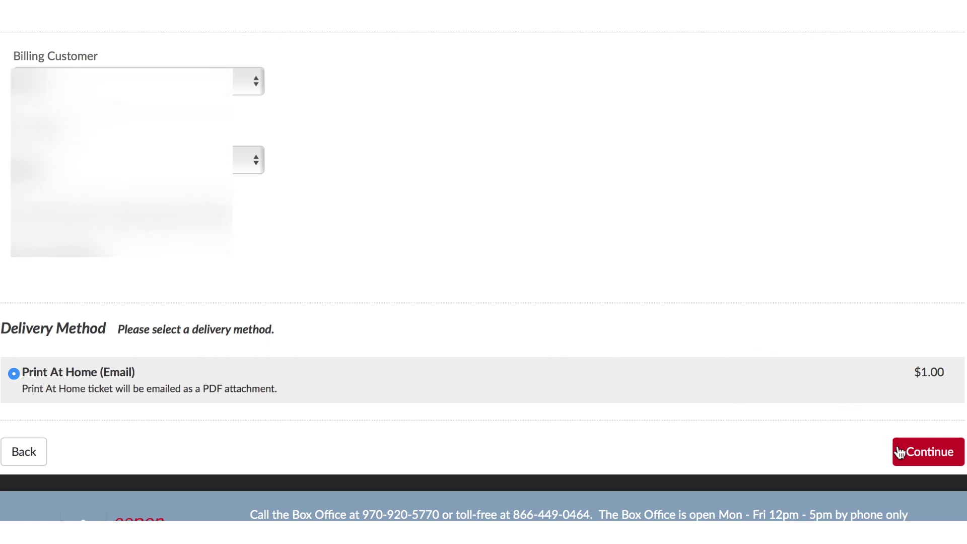
pyautogui.click(940, 462)
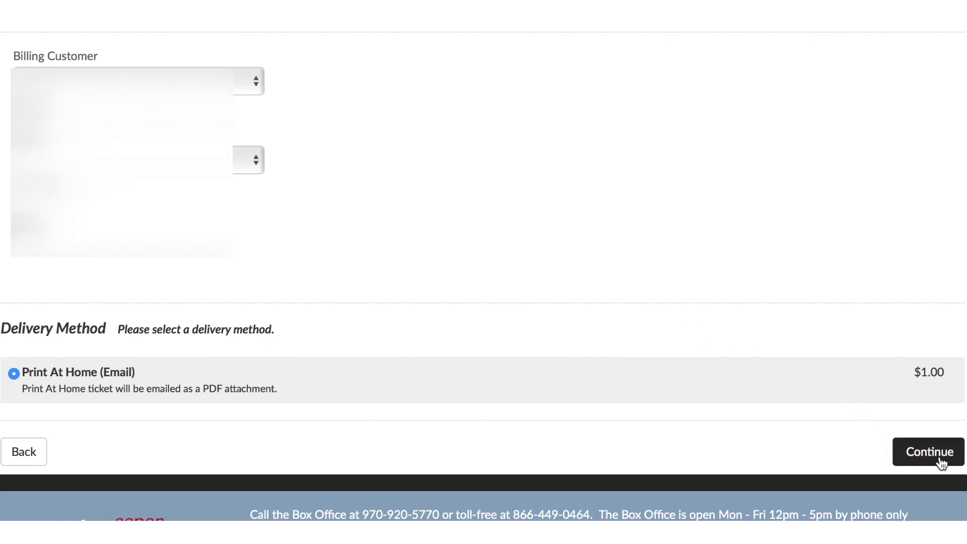
# Step: Choose VISA as the payment method and submit the $76.00 order with Buy
pyautogui.scroll(-7, 783, 381)
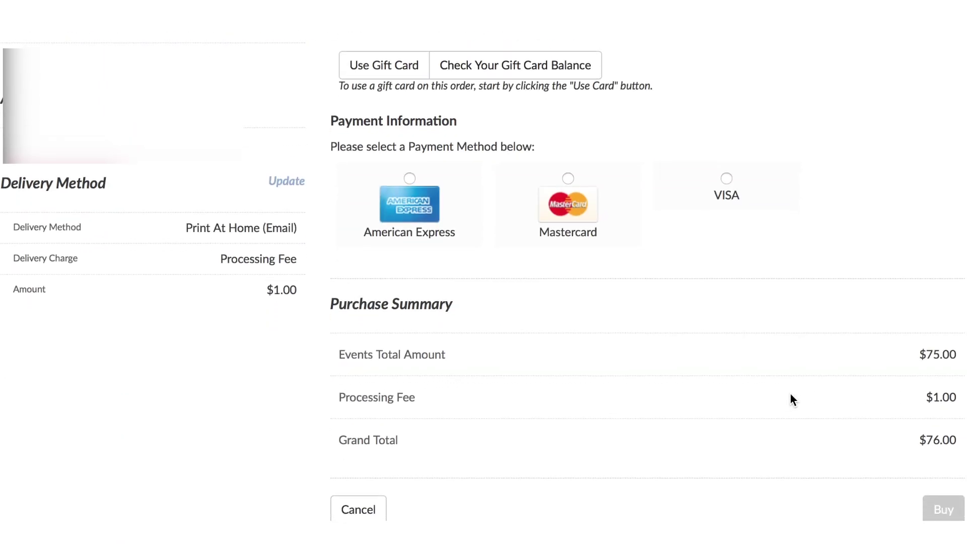
pyautogui.scroll(5, 790, 394)
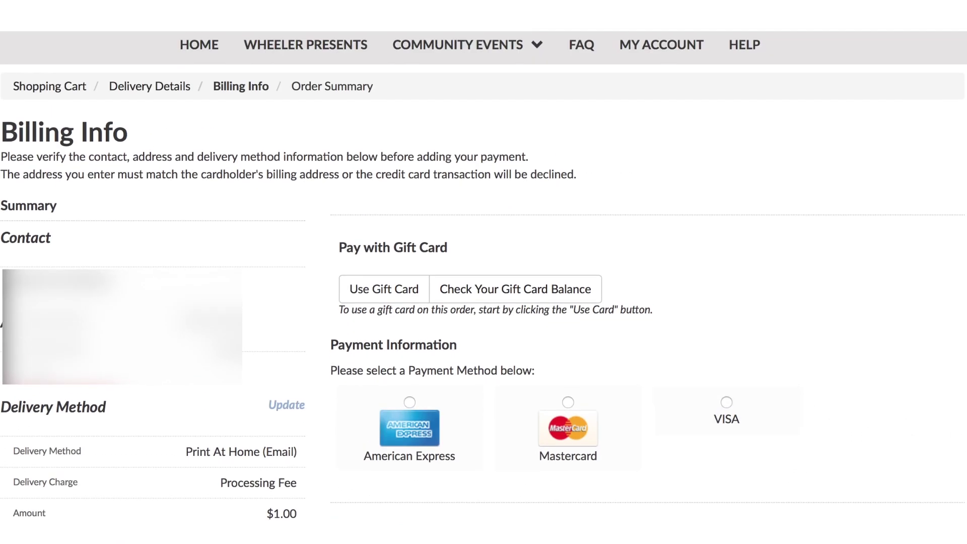
pyautogui.scroll(-5, 962, 439)
pyautogui.scroll(-2, 648, 276)
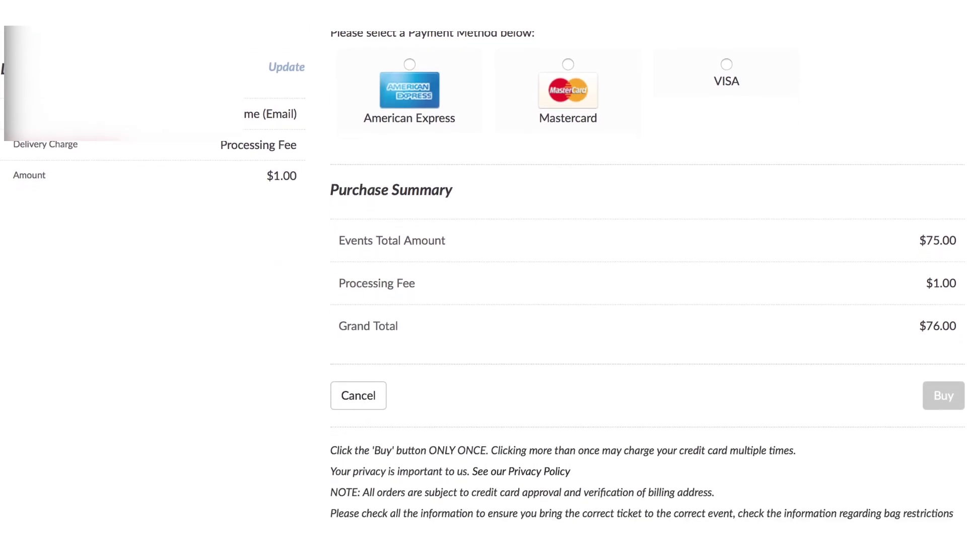
pyautogui.scroll(2, 701, 126)
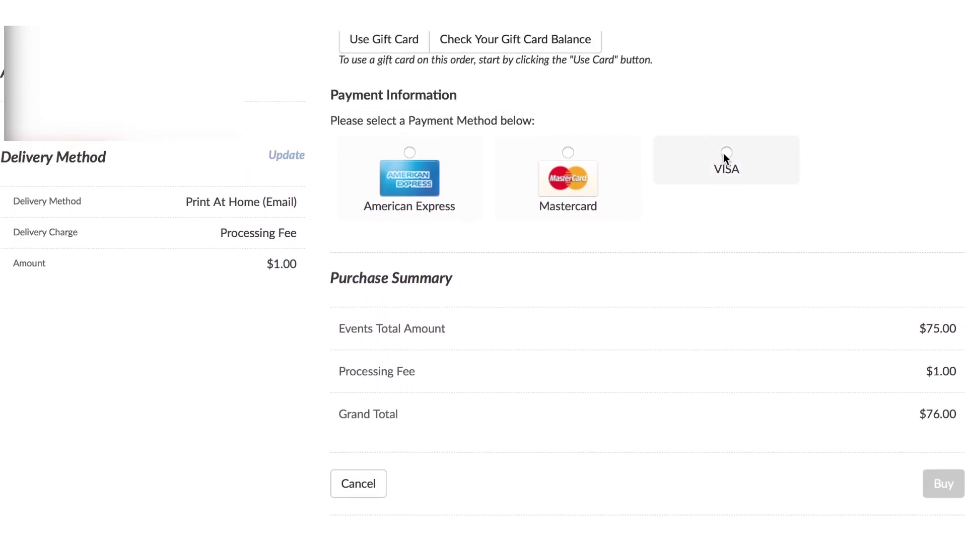
pyautogui.click(756, 196)
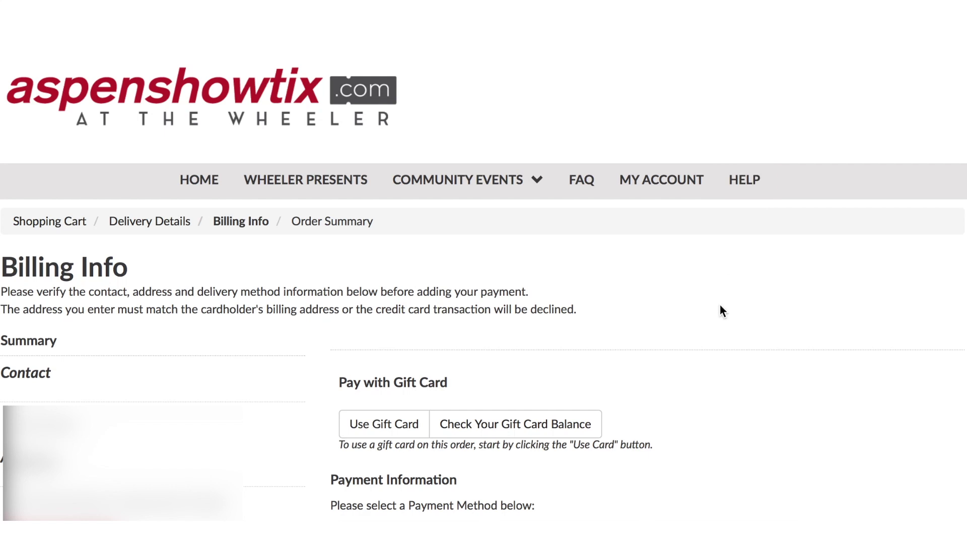
pyautogui.scroll(-5, 720, 305)
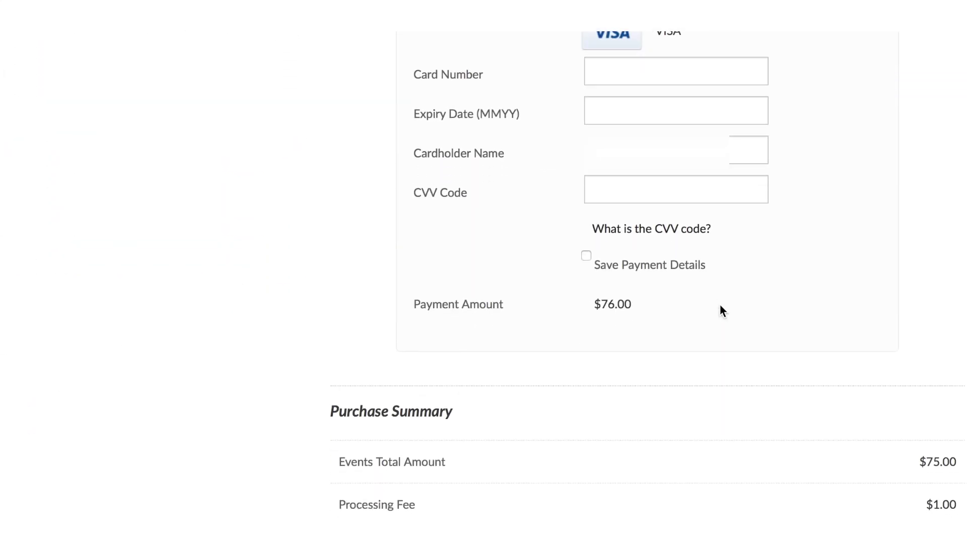
pyautogui.scroll(-3, 720, 305)
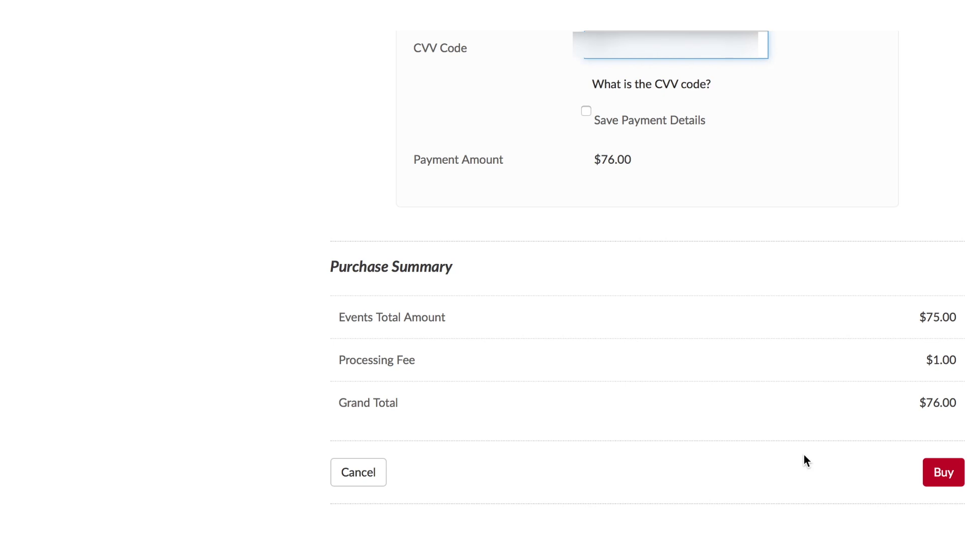
pyautogui.scroll(-5, 804, 455)
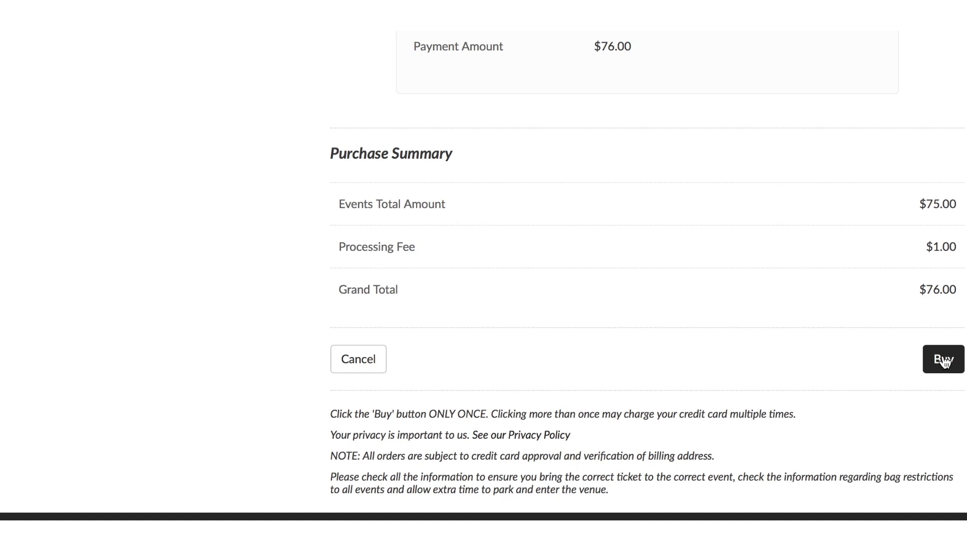
pyautogui.click(943, 361)
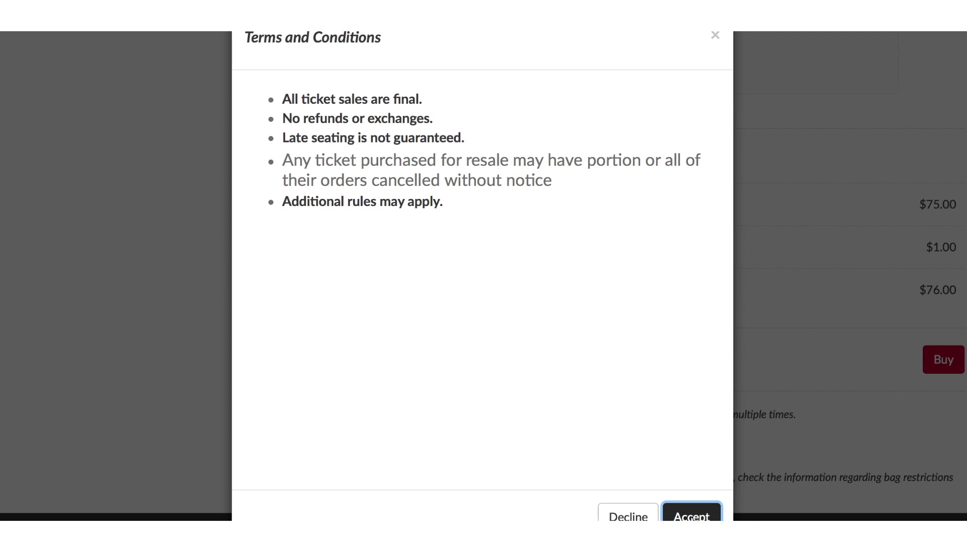
# Step: Accept the Terms and Conditions, then review the Order Summary showing $76.00 paid
pyautogui.click(691, 517)
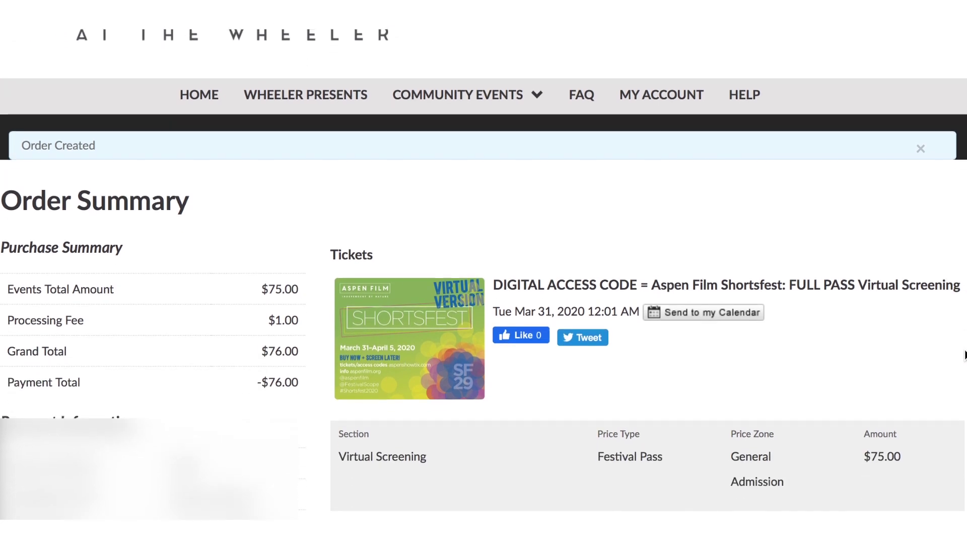
pyautogui.scroll(-3, 965, 355)
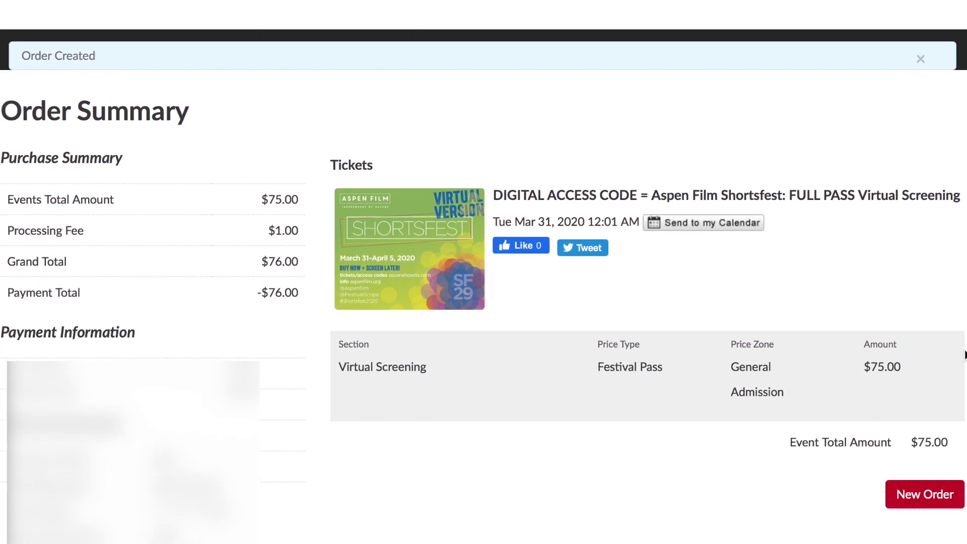
pyautogui.scroll(-4, 964, 355)
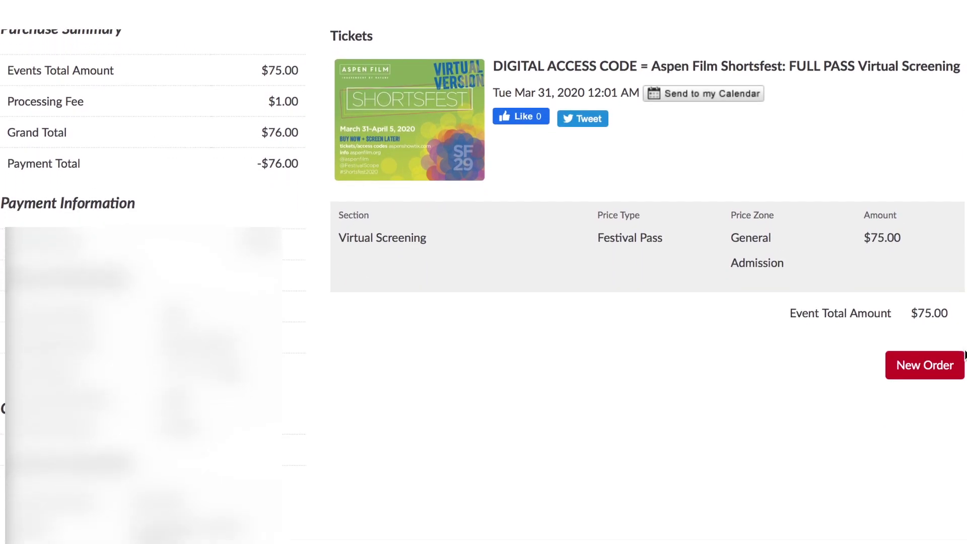
pyautogui.scroll(-3, 964, 355)
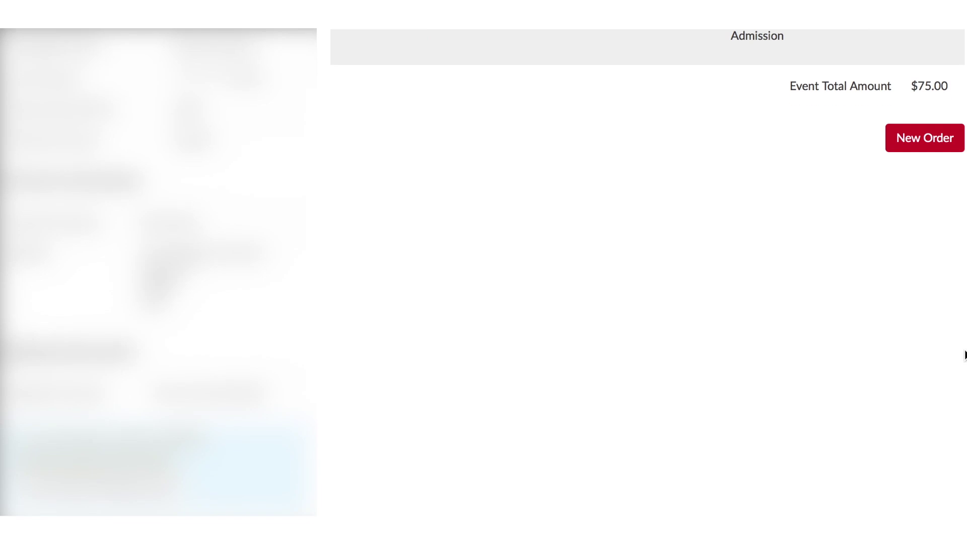
pyautogui.scroll(5, 964, 355)
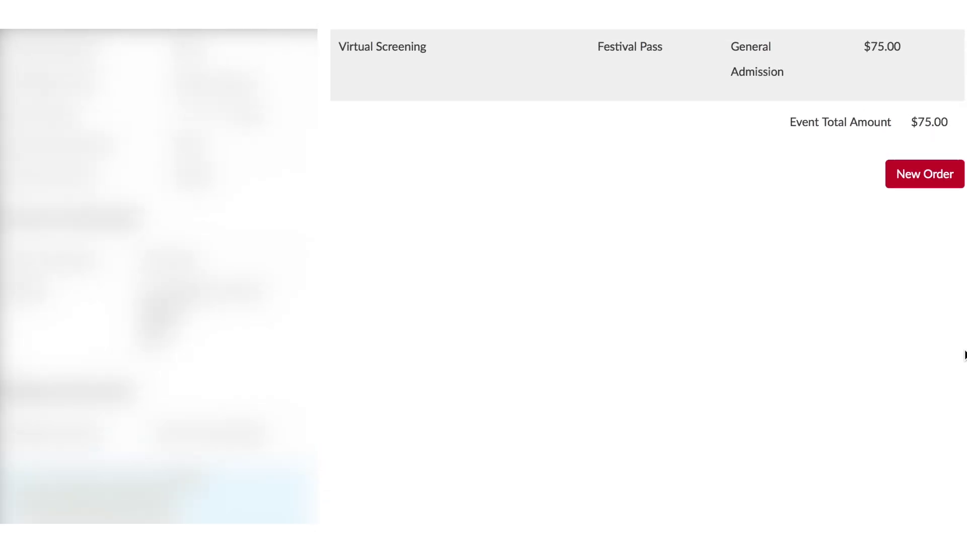
pyautogui.scroll(3, 964, 355)
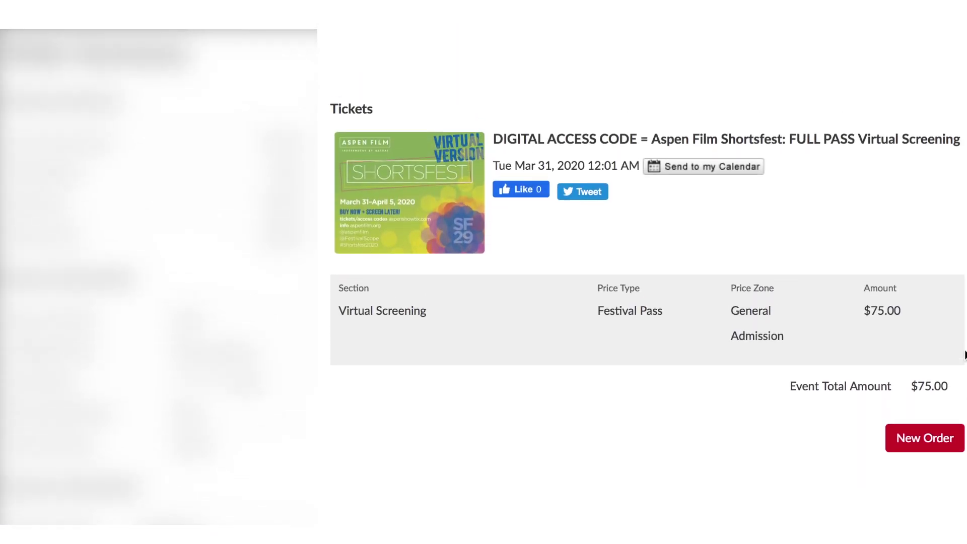